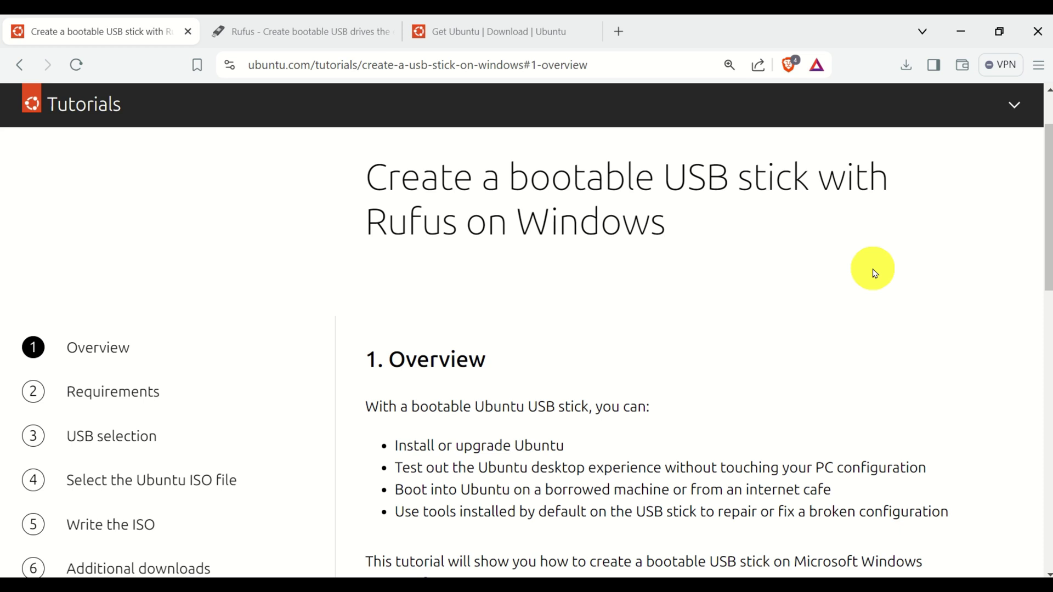
Scroll the Ubuntu Rufus tutorial down to section 2, Requirements
scroll(874, 273, "down", 5)
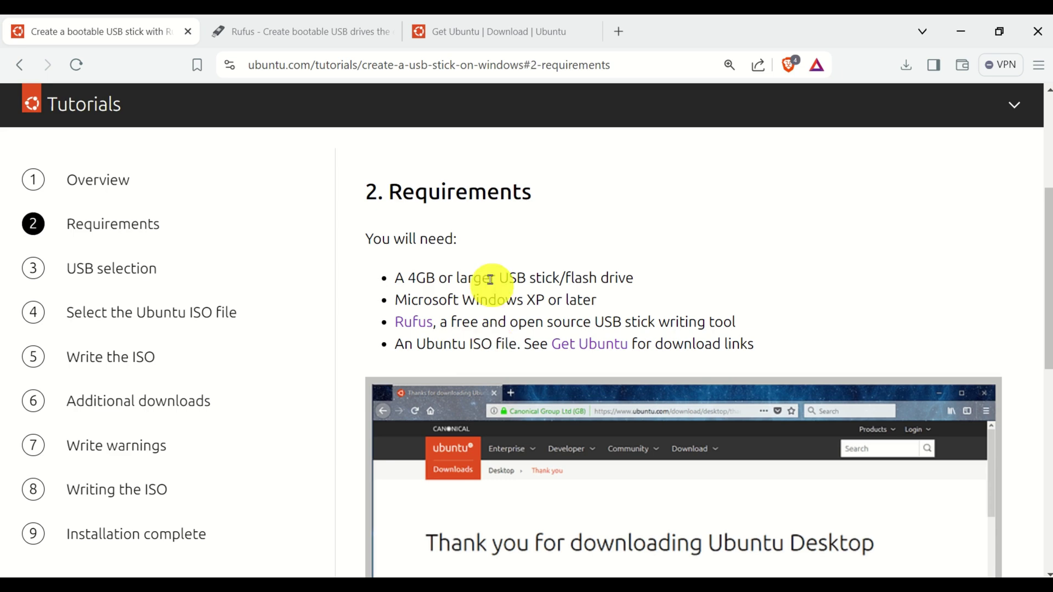
Switch to the rufus.ie tab and scroll to the Download section listing rufus-4.5.exe
left_click(296, 35)
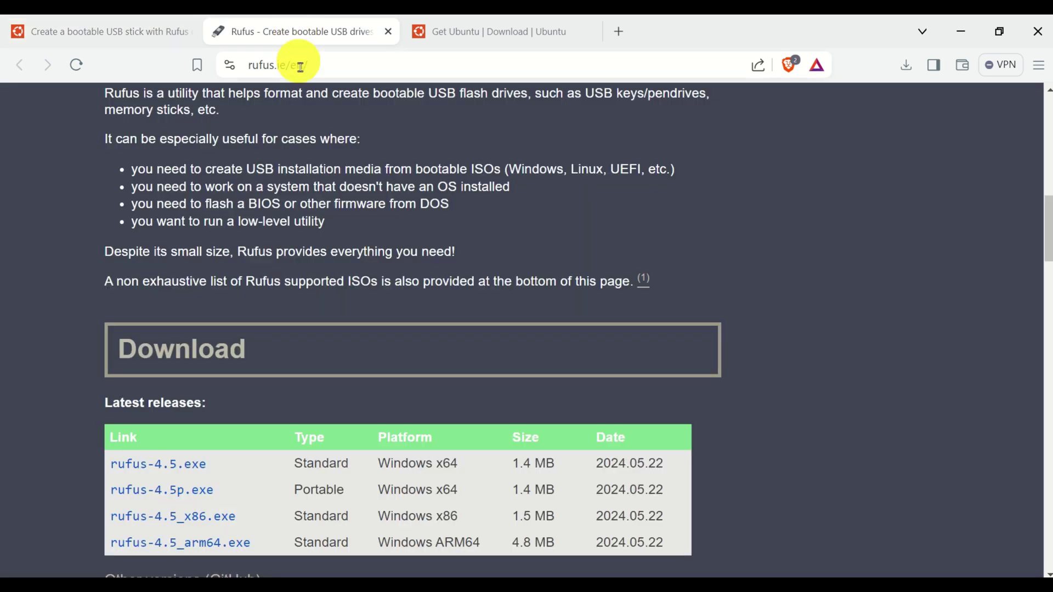
scroll(435, 249, "up", 10)
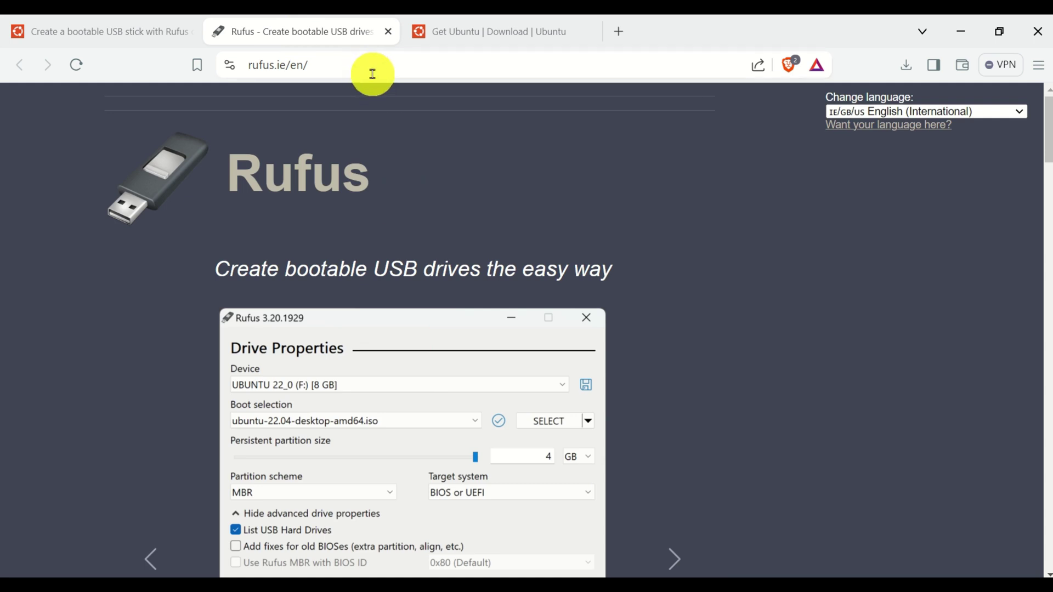
scroll(352, 178, "down", 12)
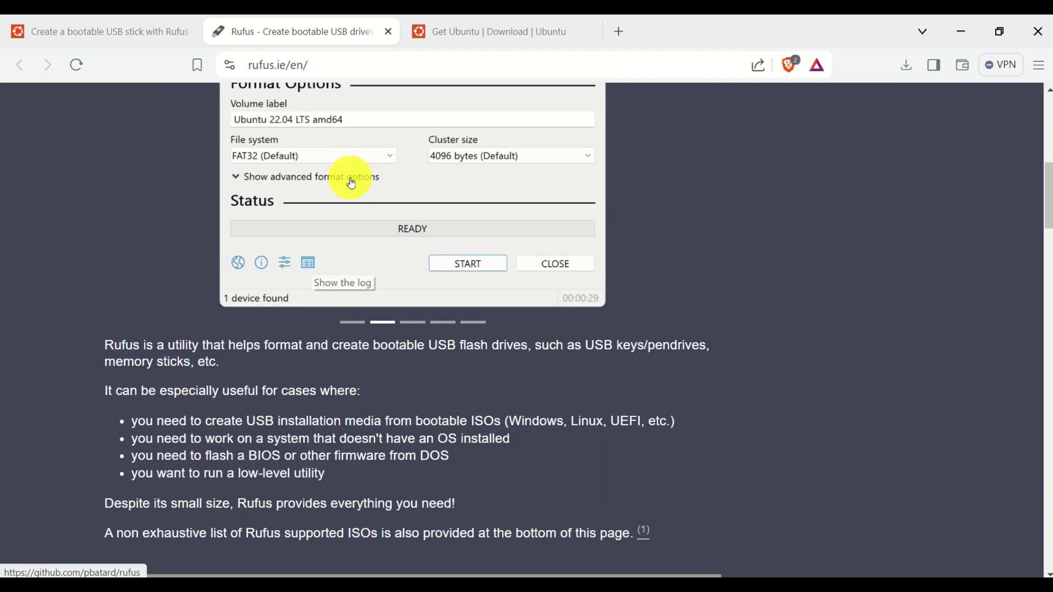
scroll(353, 178, "down", 3)
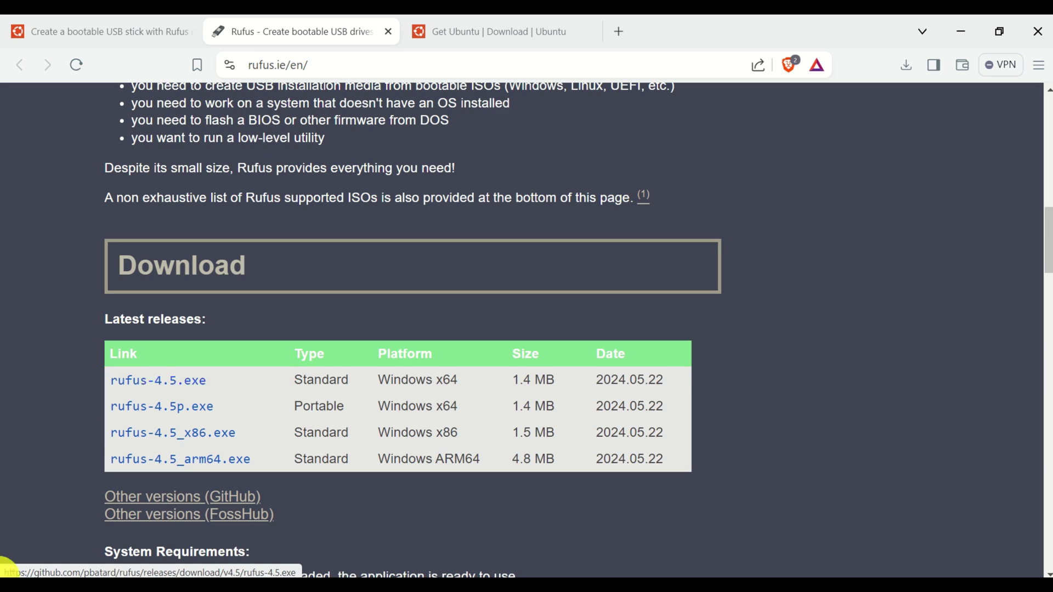
Launch rufus-3.20.exe from Start search with 'rufu' and approve the UAC prompt
left_click(17, 573)
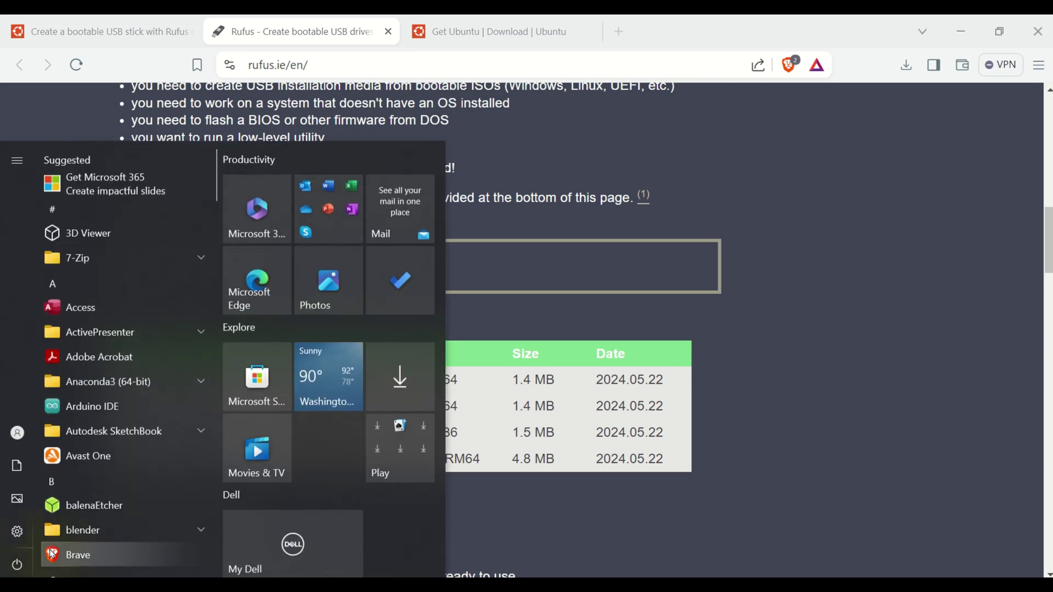
type("rufu")
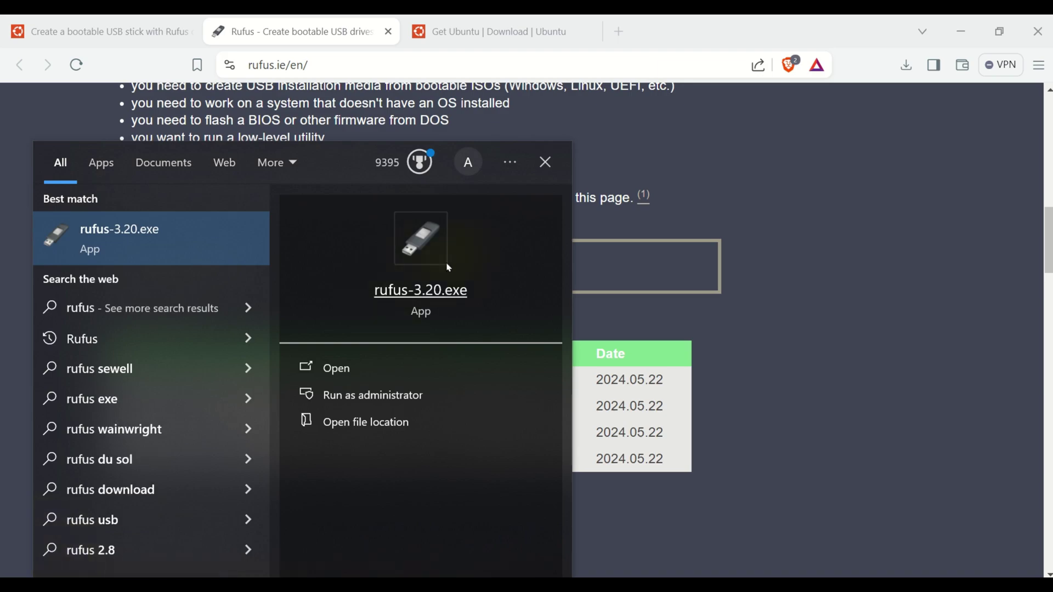
left_click(427, 289)
left_click(501, 286)
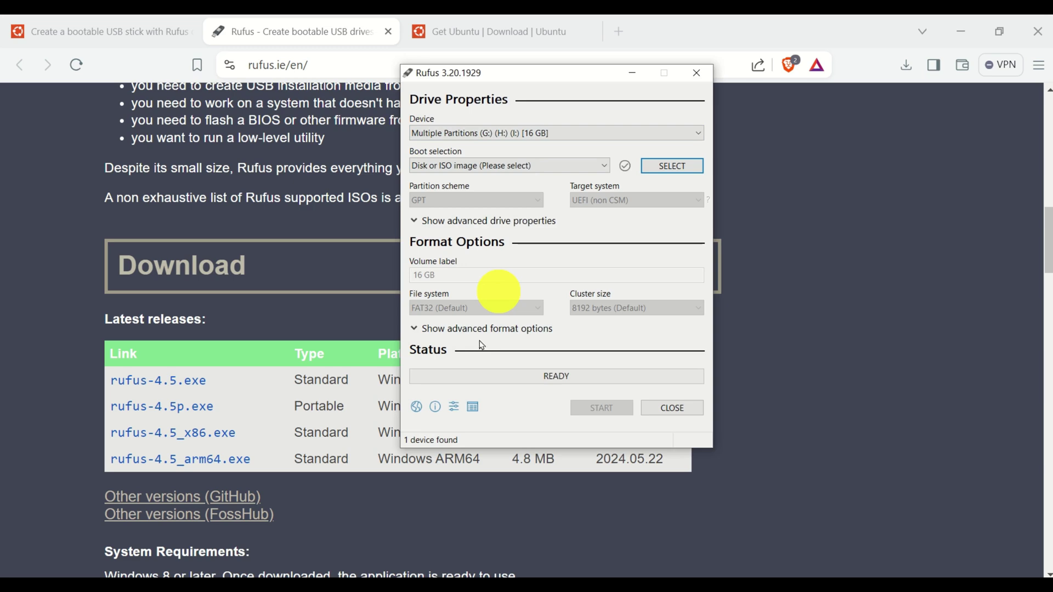
Close Rufus, then go from the Get Ubuntu tab to the Download Ubuntu Desktop page
left_click(697, 72)
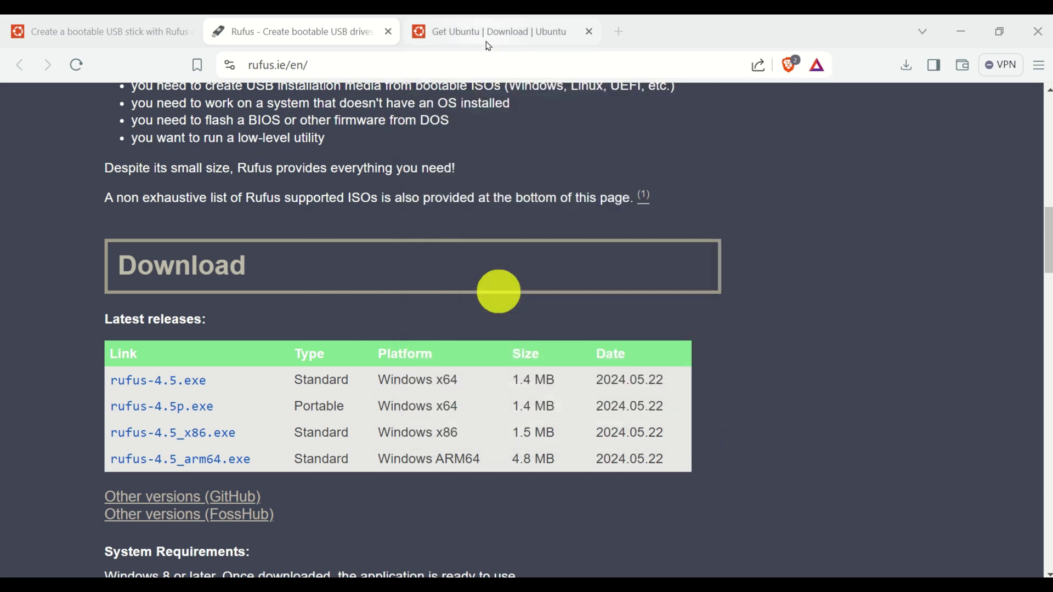
left_click(488, 33)
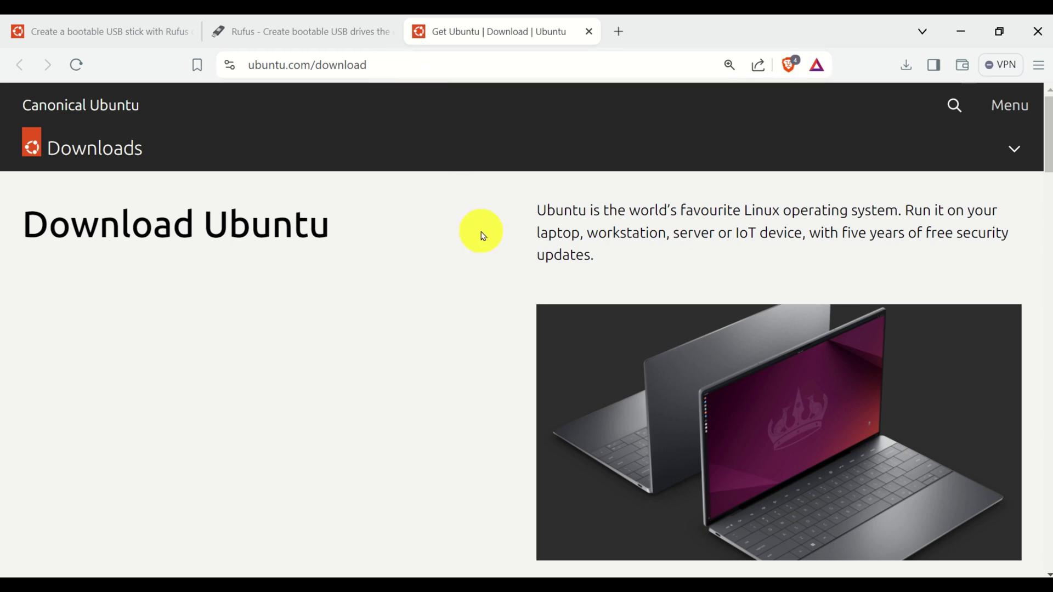
scroll(482, 234, "down", 7)
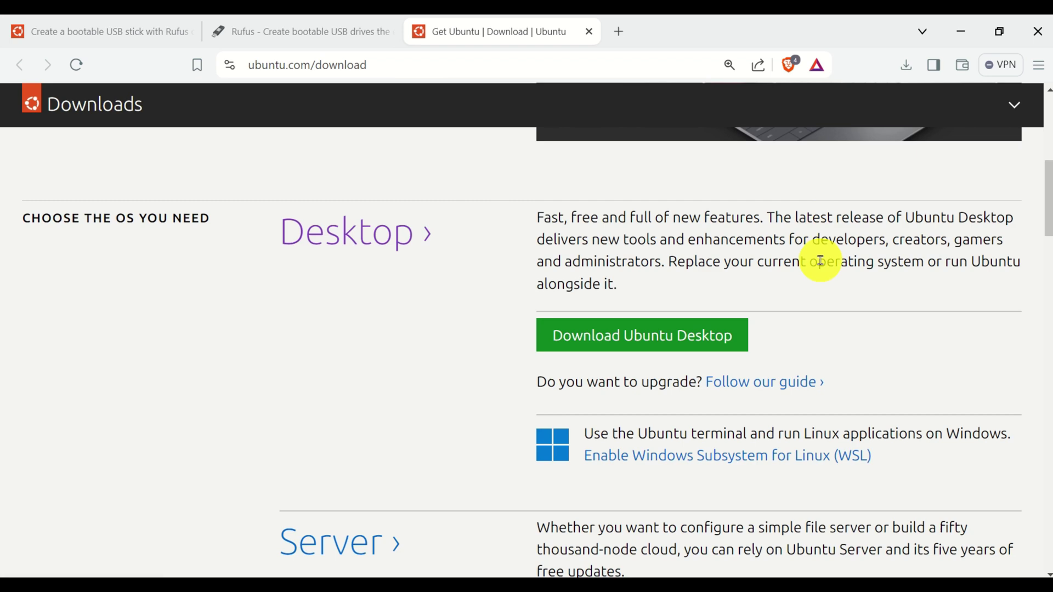
left_click(626, 349)
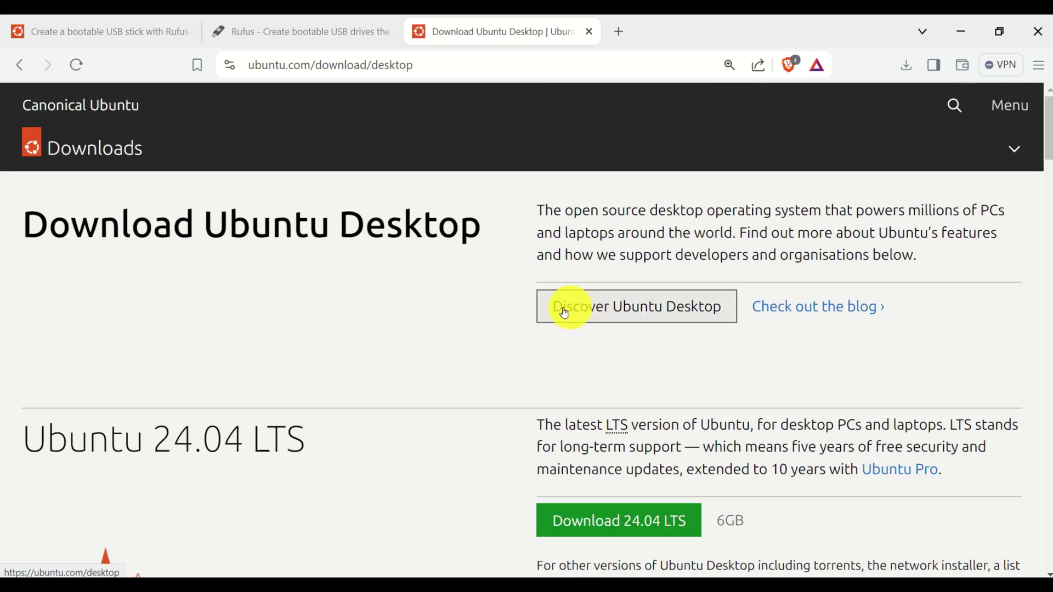
Scroll down and start the Ubuntu 24.04 LTS desktop ISO download
scroll(484, 331, "down", 3)
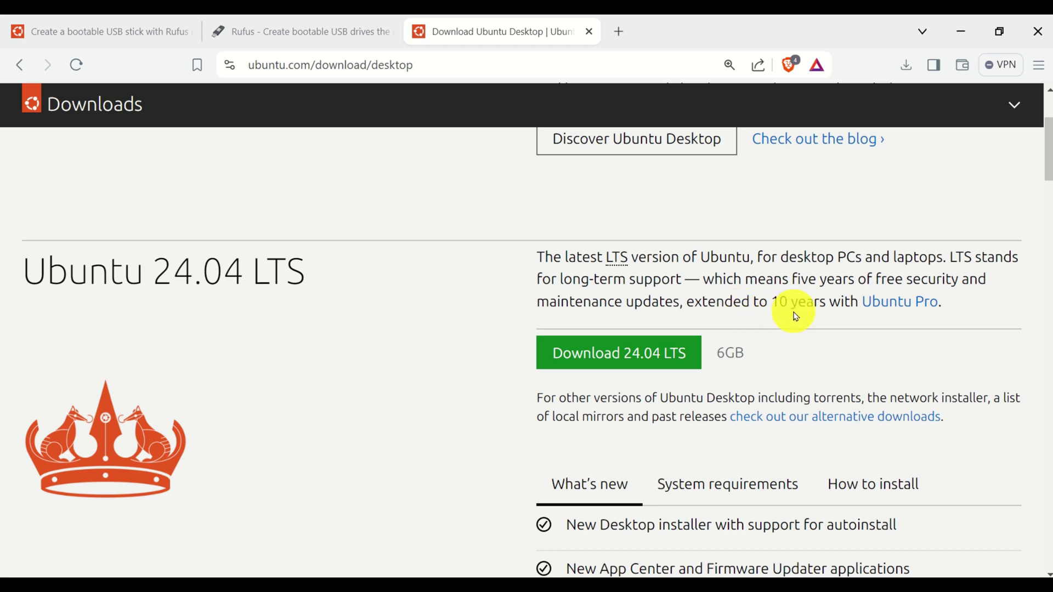
left_click(645, 365)
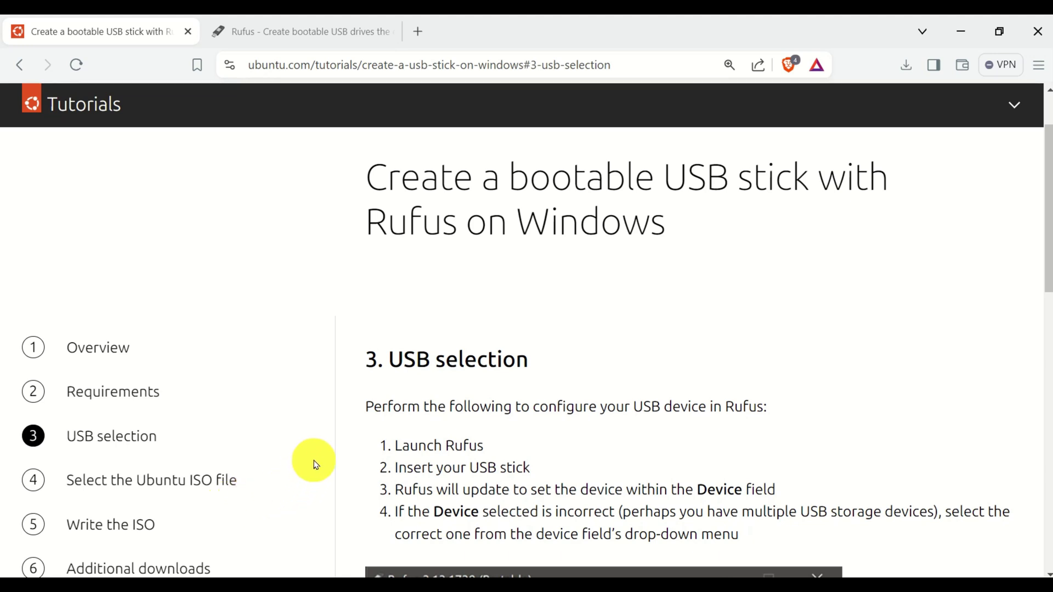
Relaunch Rufus from Start search and confirm the 16 GB USB drive is the selected device
left_click(12, 582)
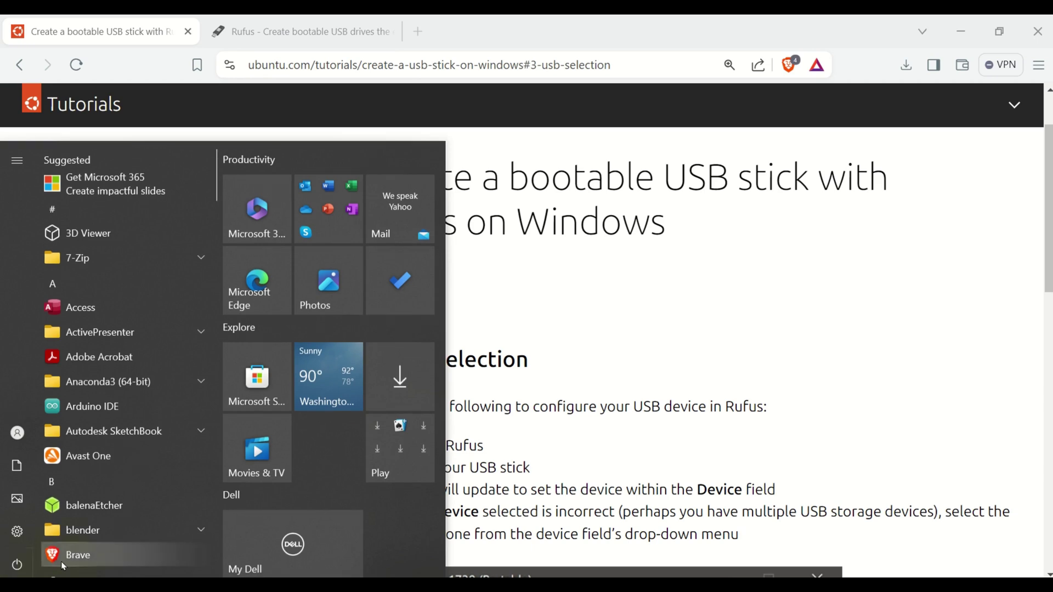
type("rfus")
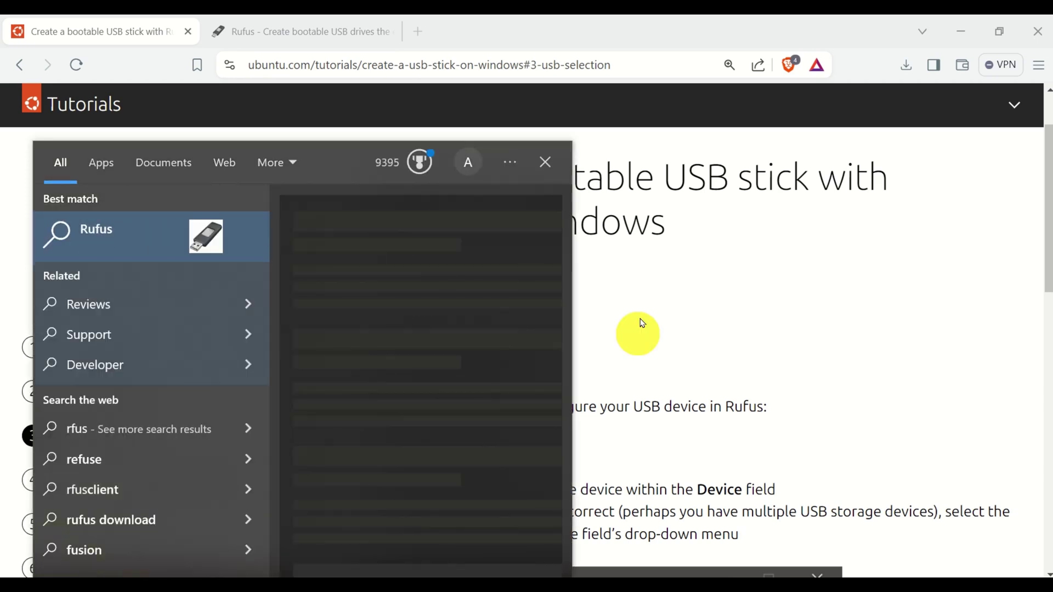
key("BackSpace")
key("BackSpace")
key("BackSpace")
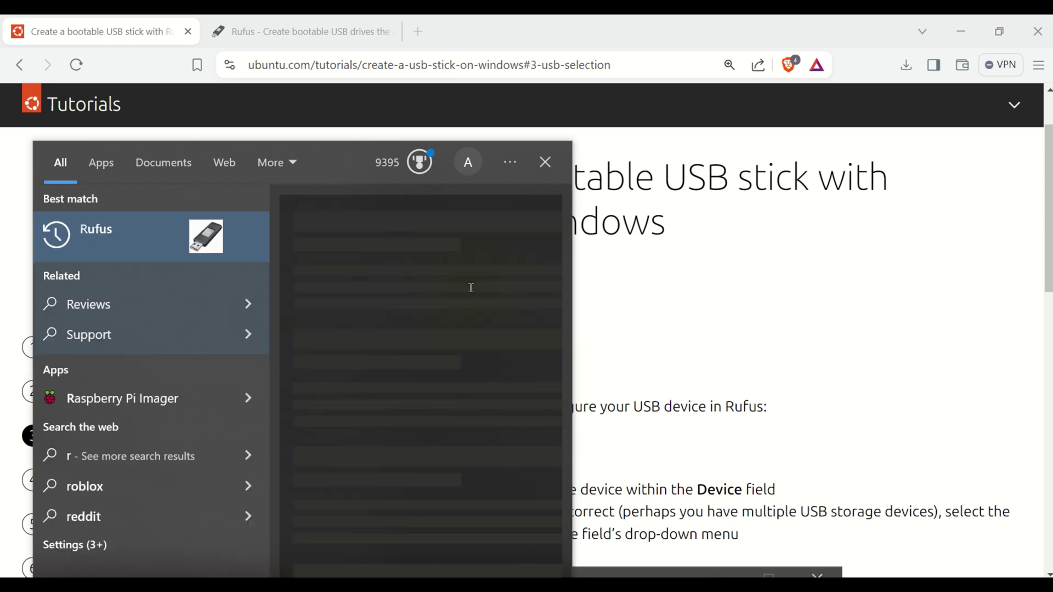
type("ufus")
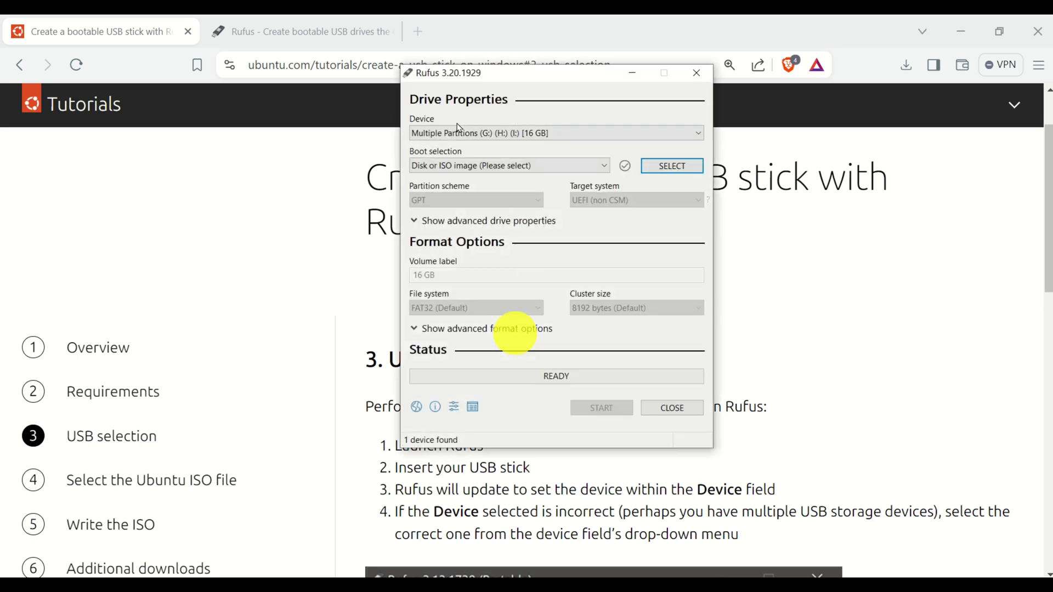
left_click(595, 136)
Load ubuntu-24.04-desktop-amd64.iso from Downloads as Rufus's boot image
left_click(680, 170)
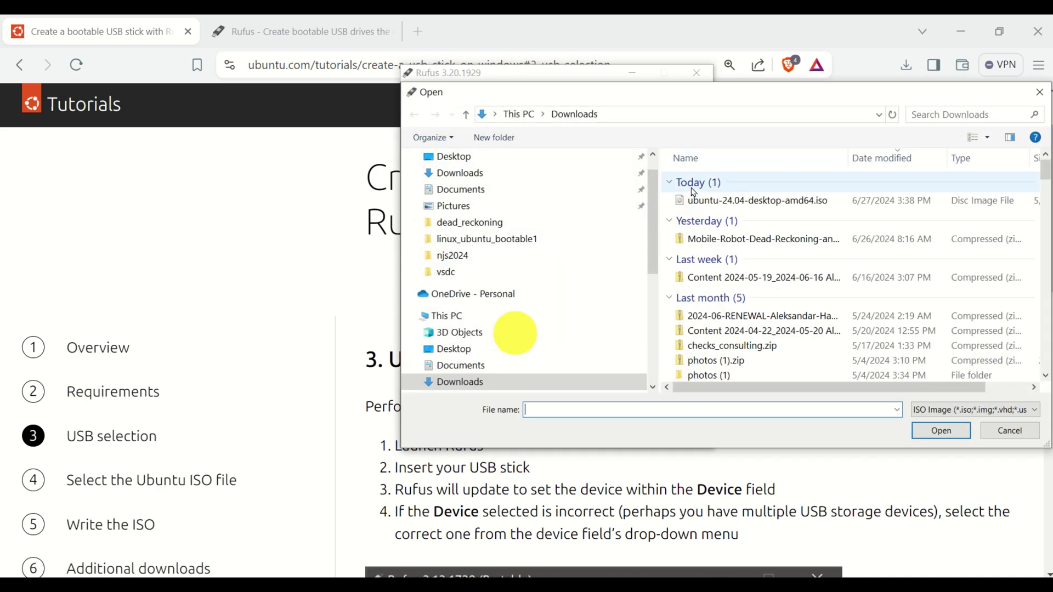
left_click_drag(703, 98, 654, 99)
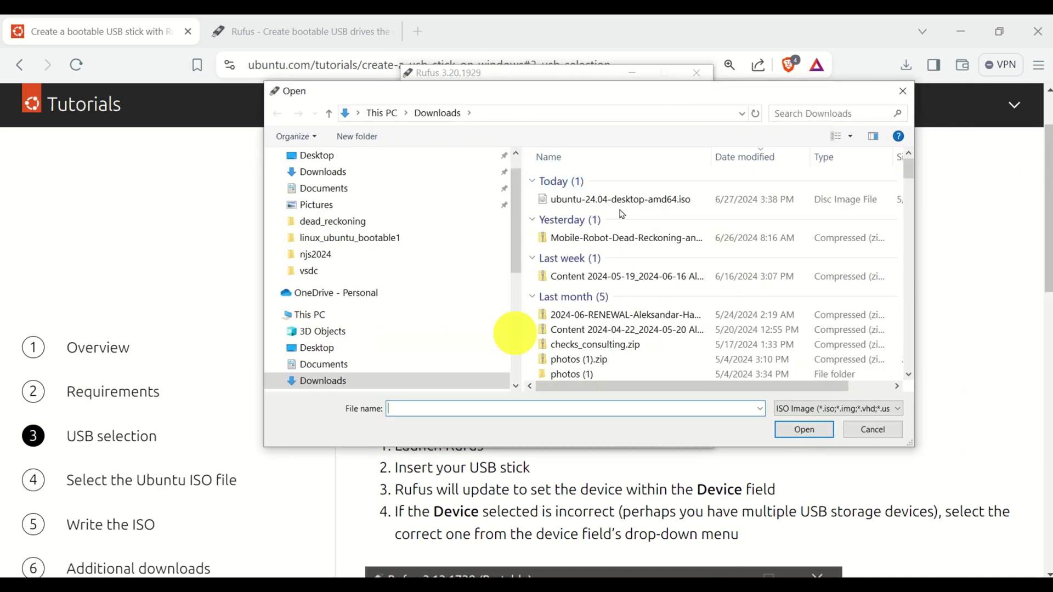
mouse_move(675, 210)
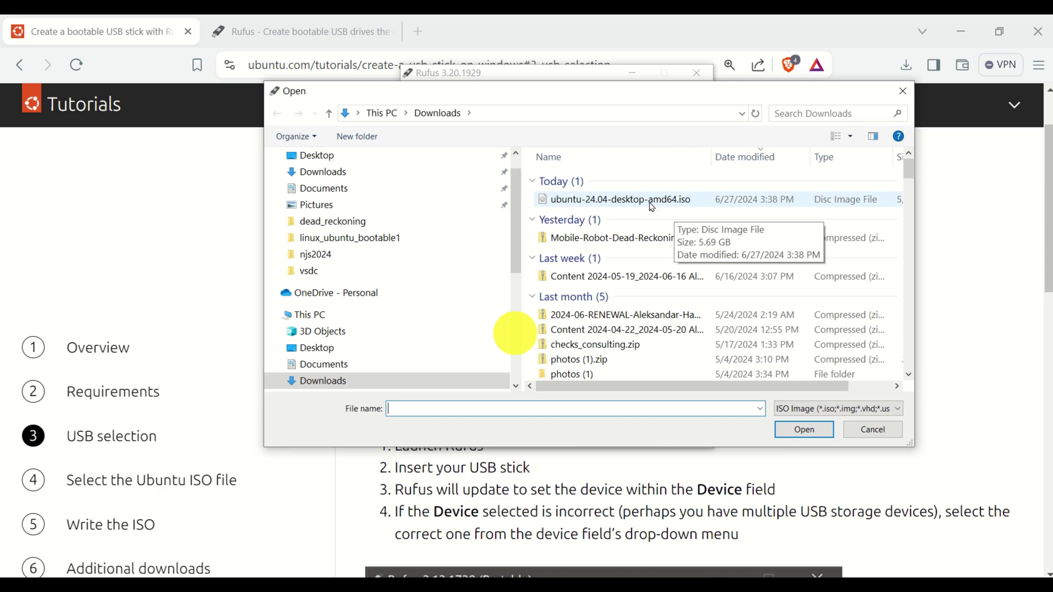
left_click(652, 206)
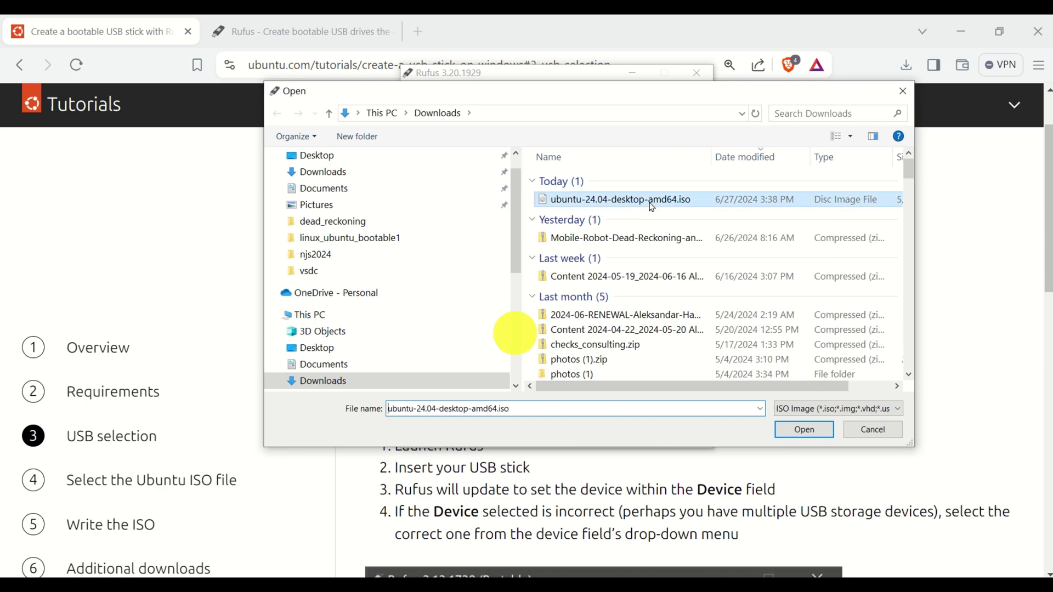
left_click(801, 431)
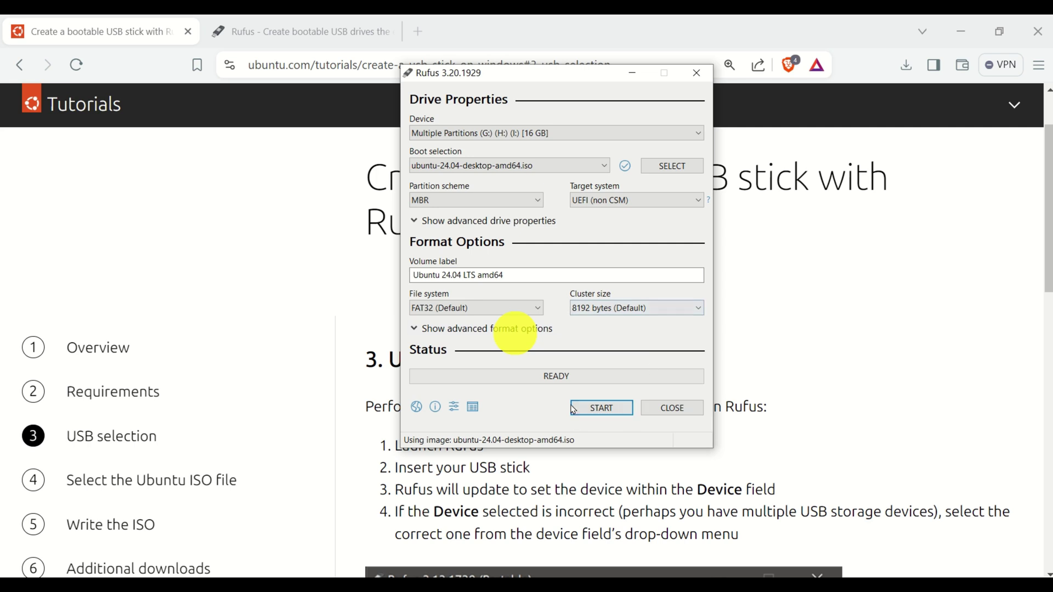
Start the write, confirming ISO Image mode, the data-erase warning and the multiple-partitions notice
left_click(610, 415)
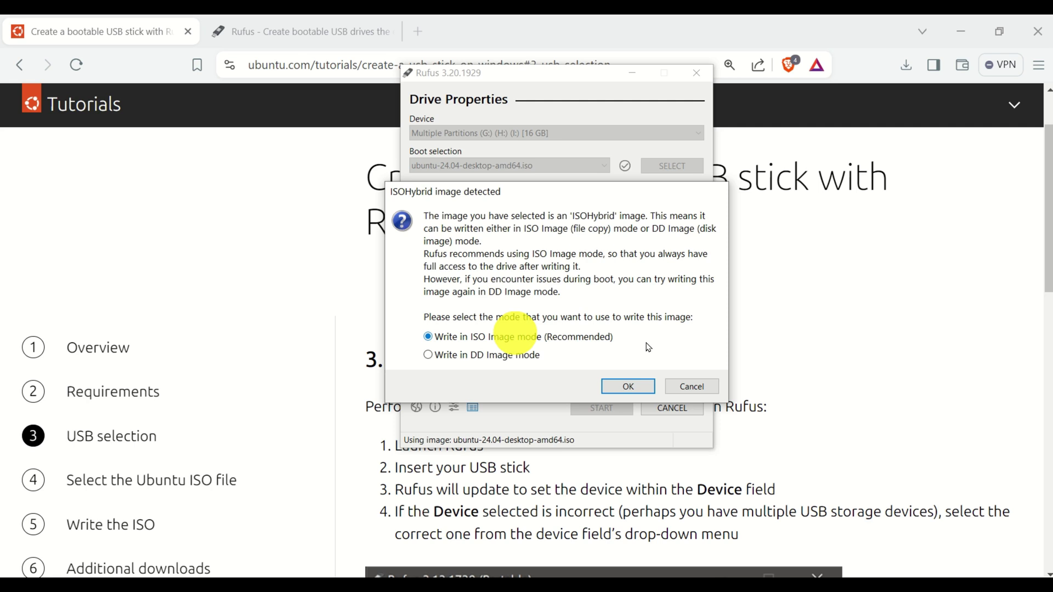
left_click(627, 387)
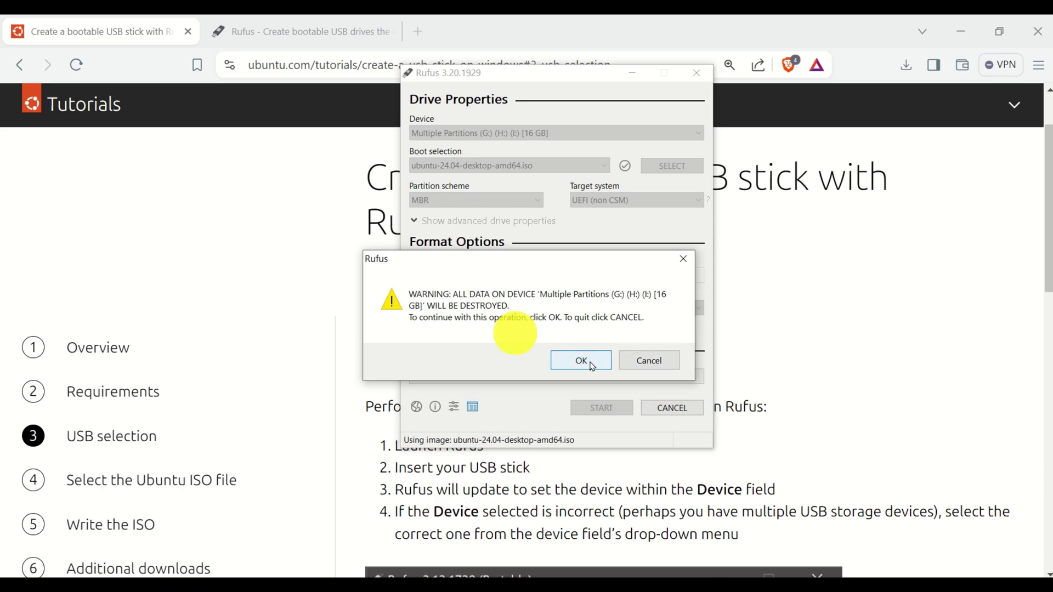
left_click(591, 365)
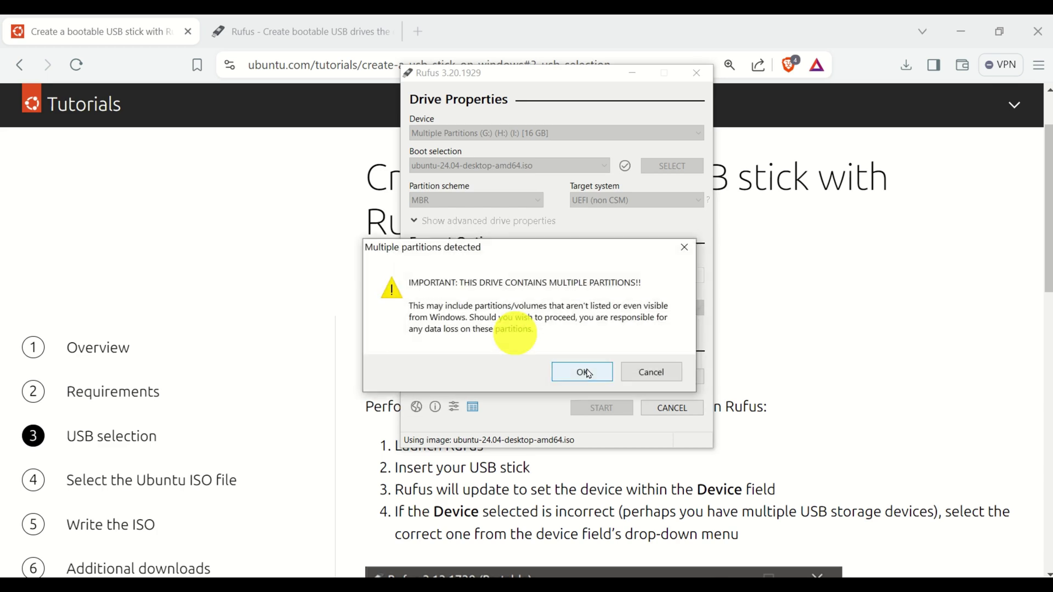
left_click(589, 373)
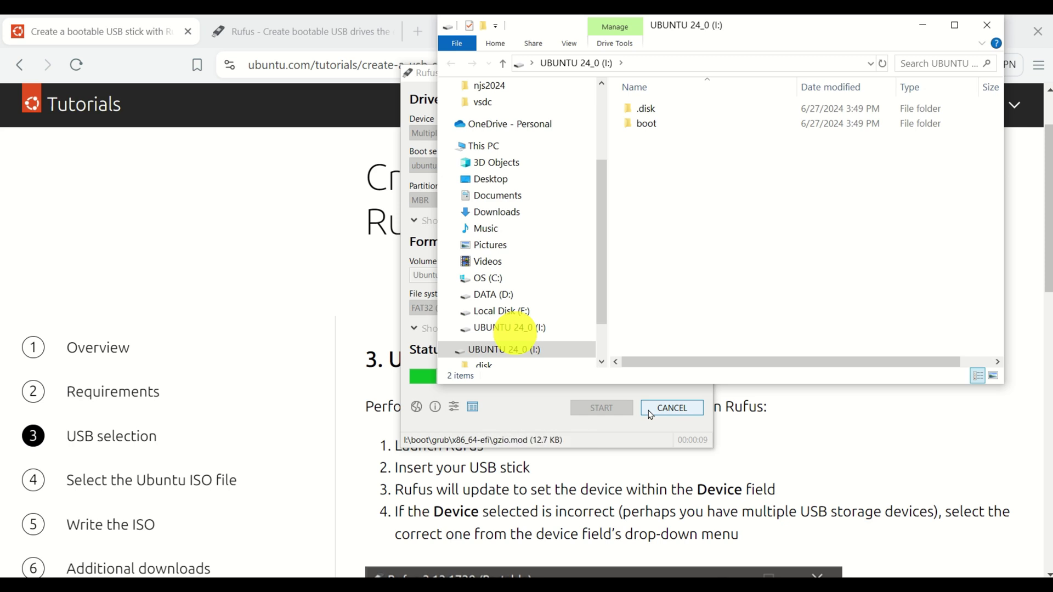
Close the File Explorer window that popped up for the USB drive
left_click(924, 26)
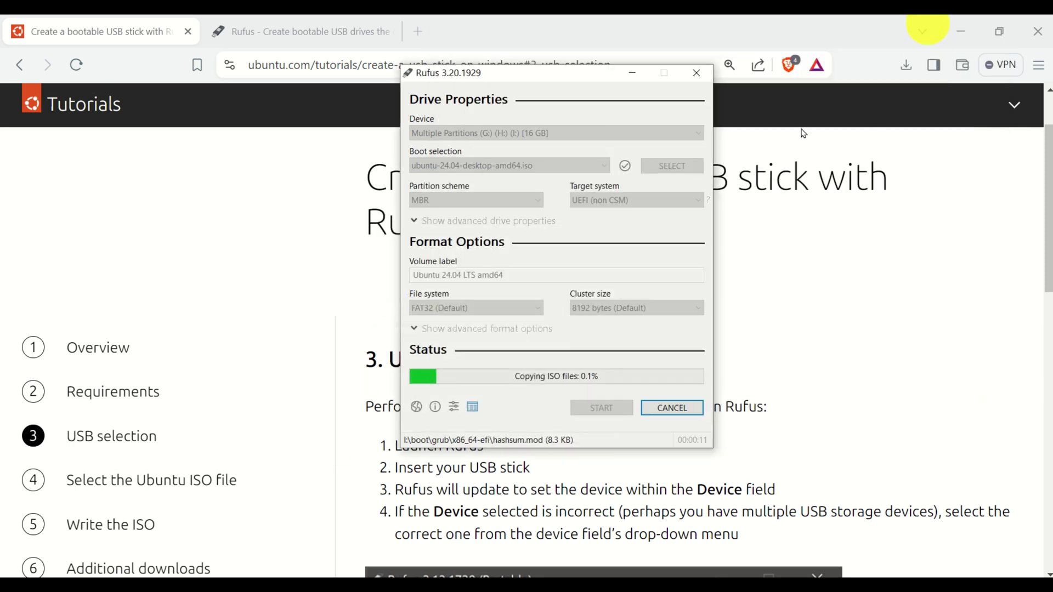